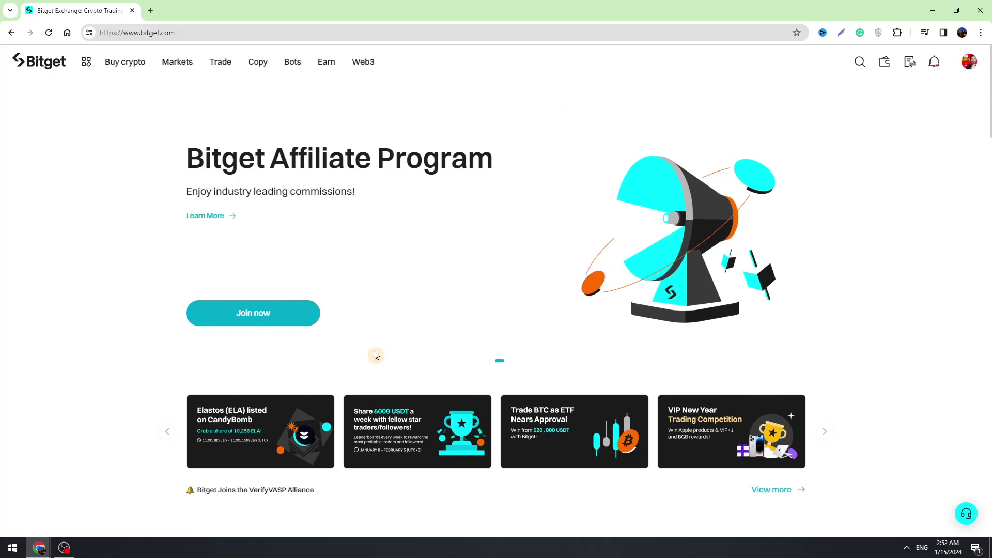
- Show the Buy crypto dropdown with its third-party purchase options and payment currencies
mouse_move(79, 67)
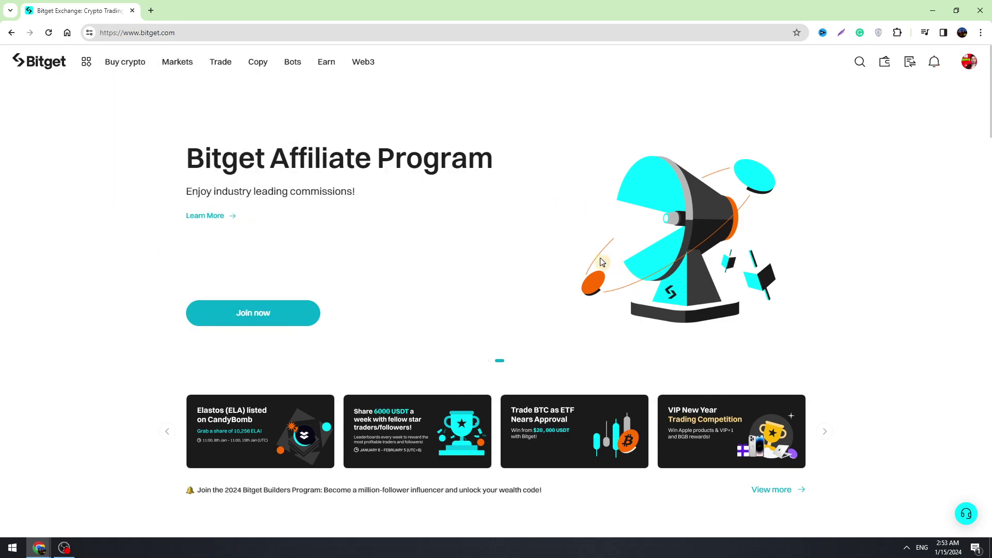
mouse_move(132, 69)
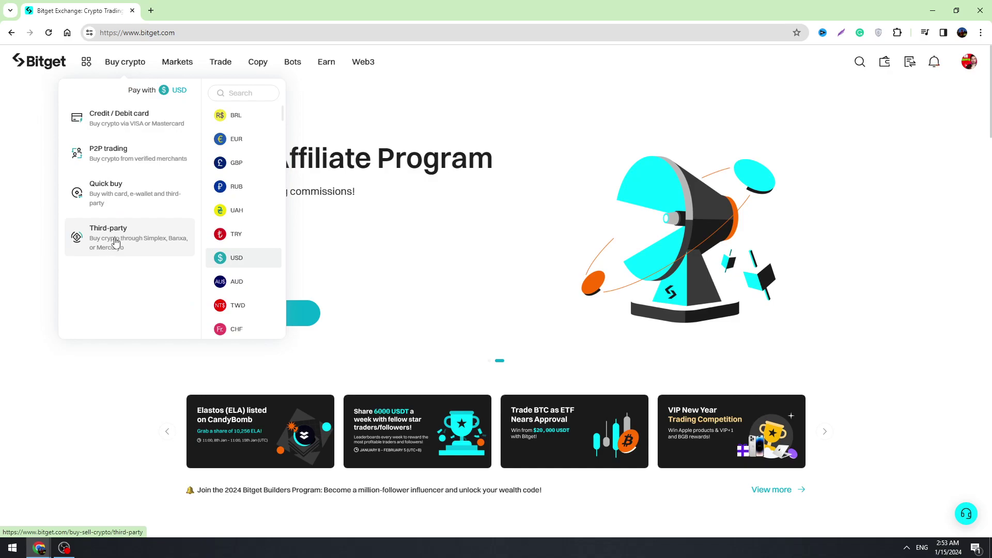
- On the Third-party purchase page, enter 100 USD to pay for USDT
click(116, 242)
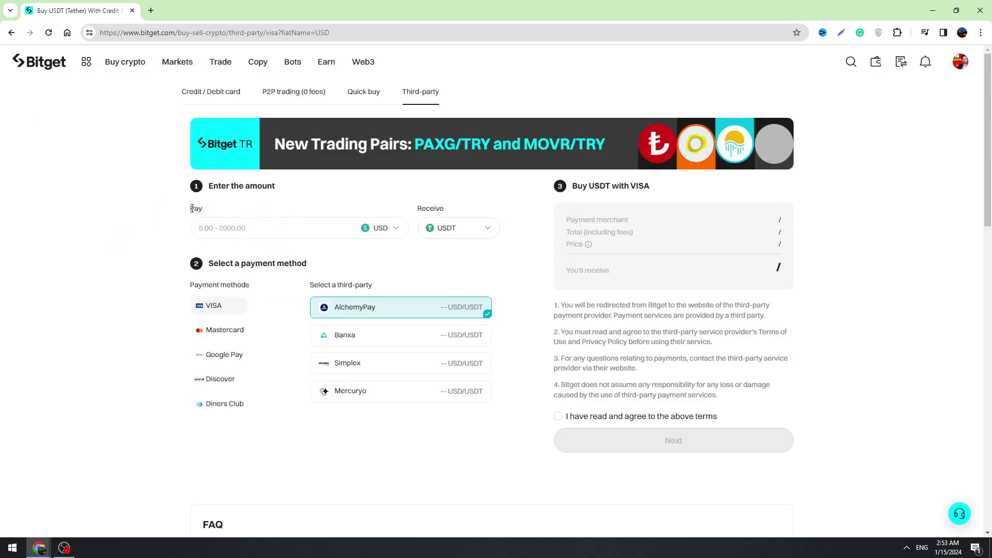
click(203, 222)
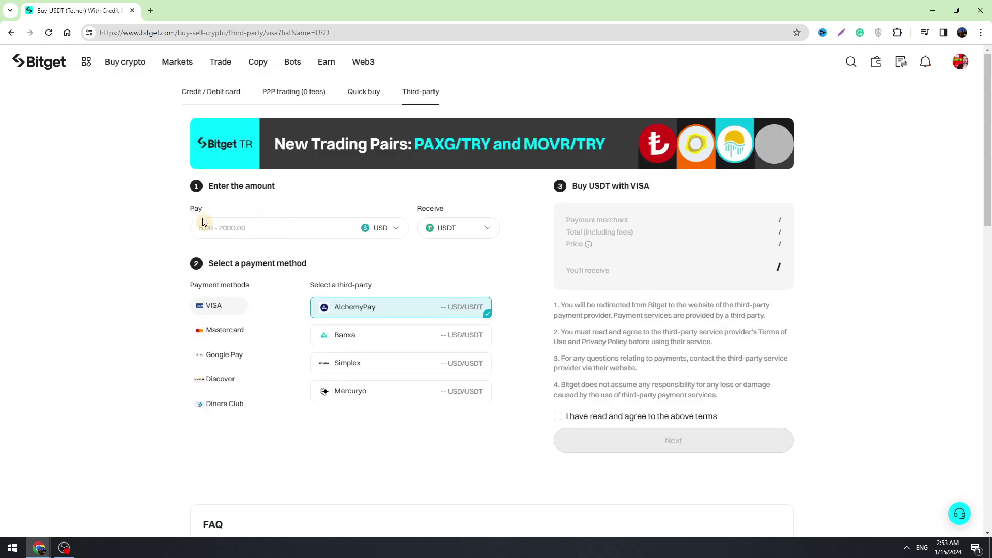
click(239, 225)
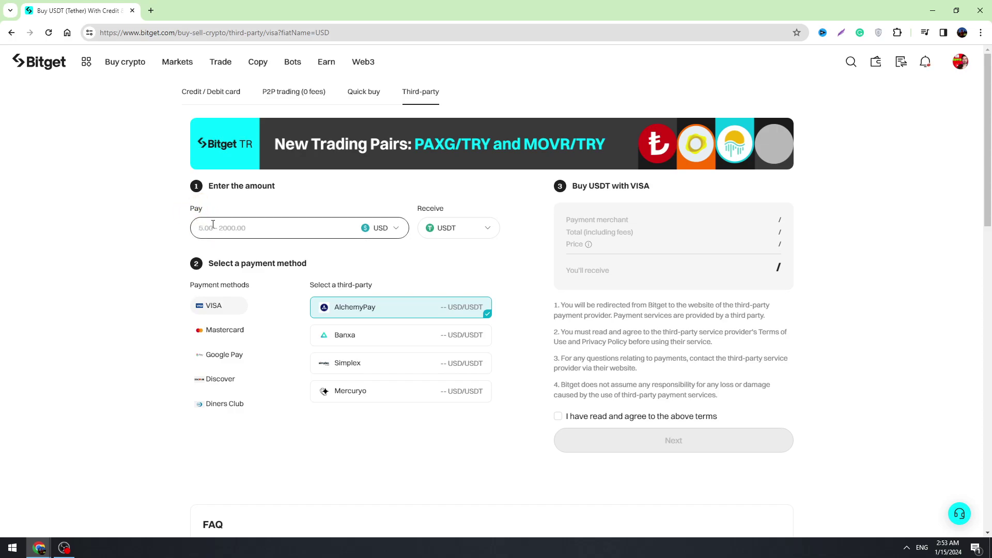
text(100)
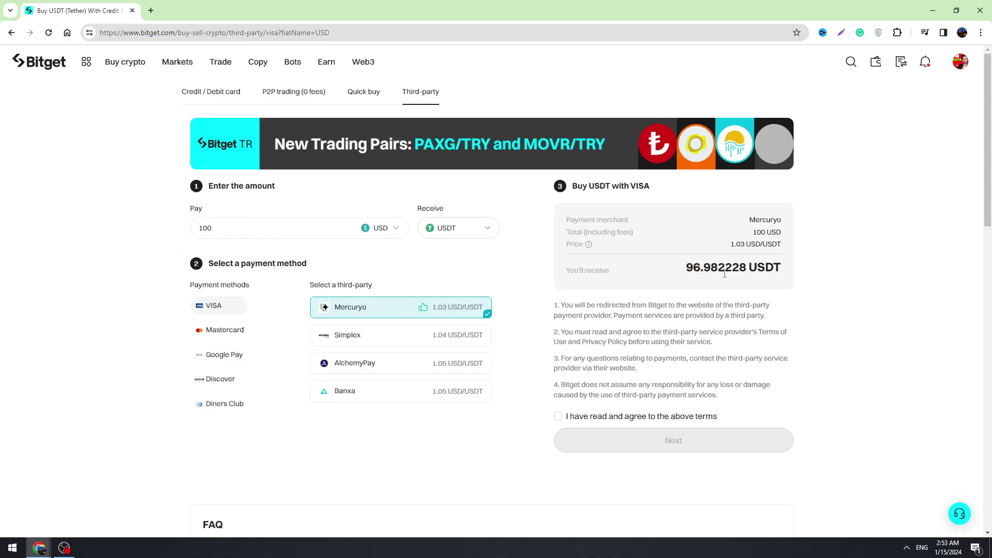
- With Mercuryo as provider, accept the third-party terms and continue to Mercuryo's checkout
drag(798, 273, 698, 269)
click(677, 271)
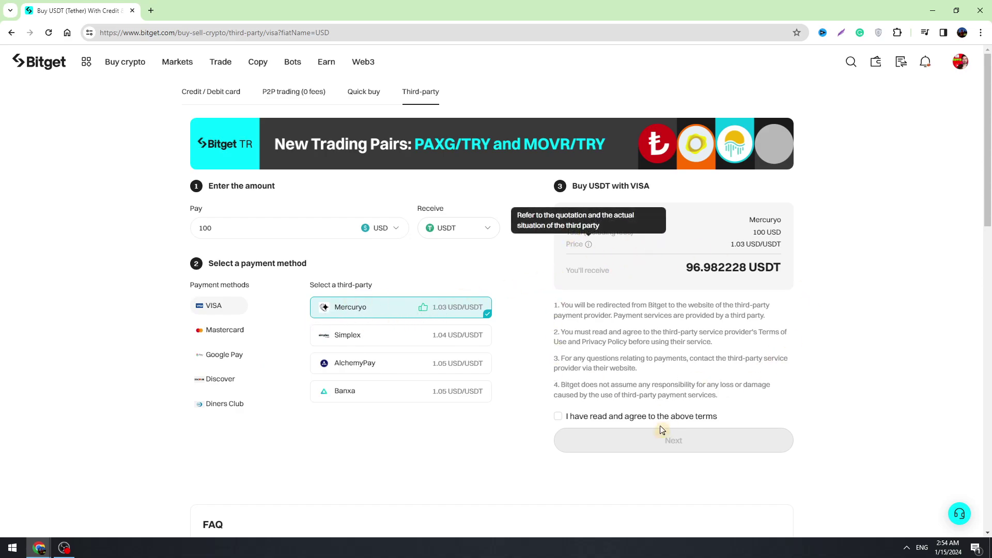
click(559, 418)
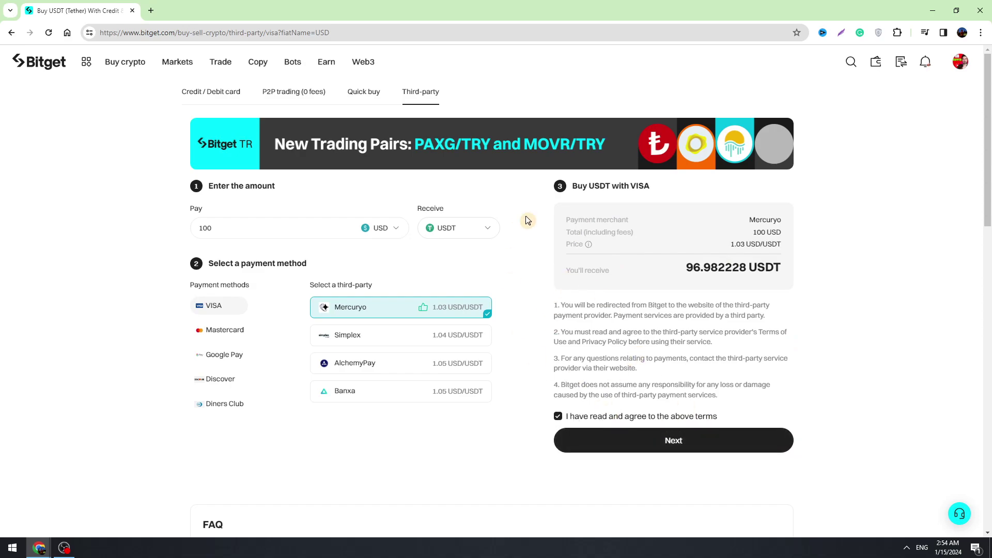
click(676, 451)
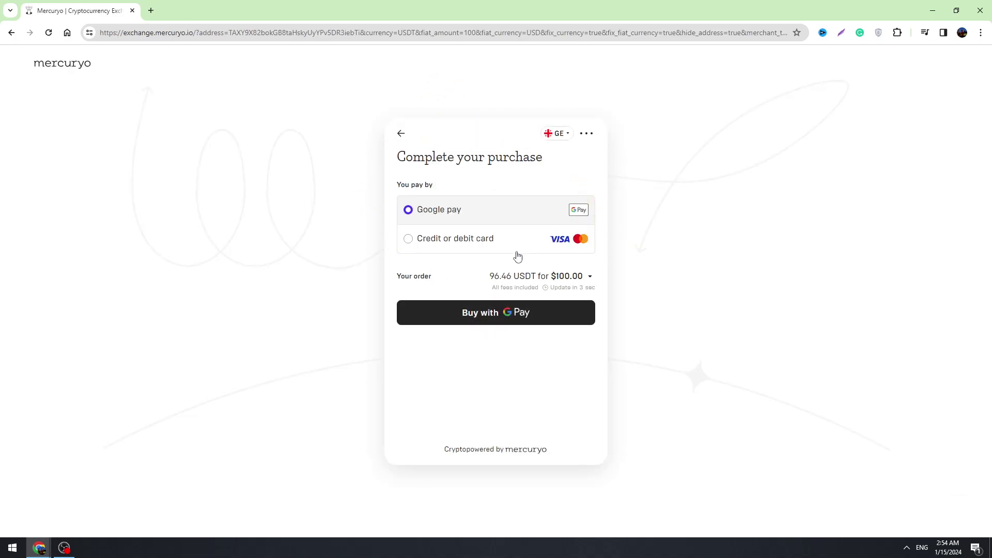
- Choose credit or debit card payment and fill in the email address and personal details
click(431, 247)
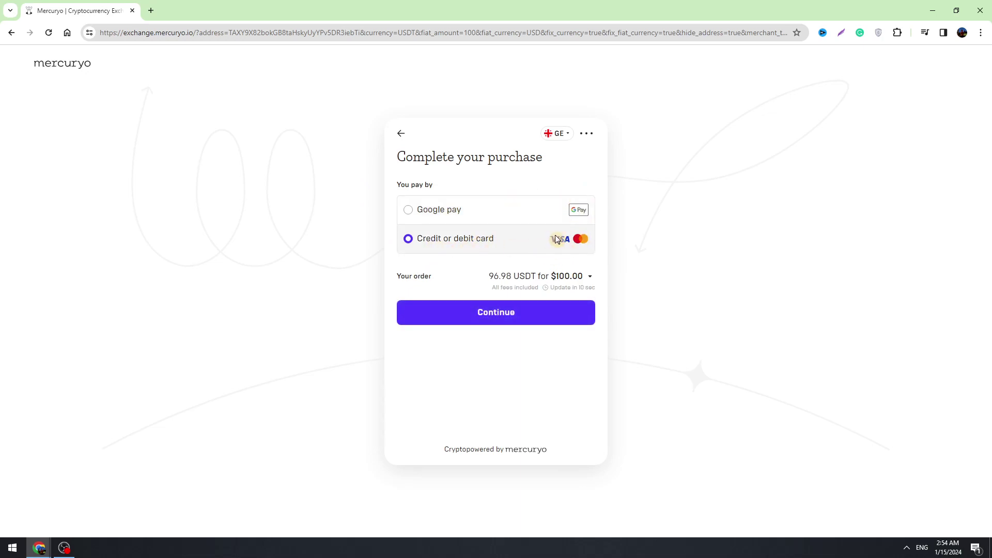
click(516, 317)
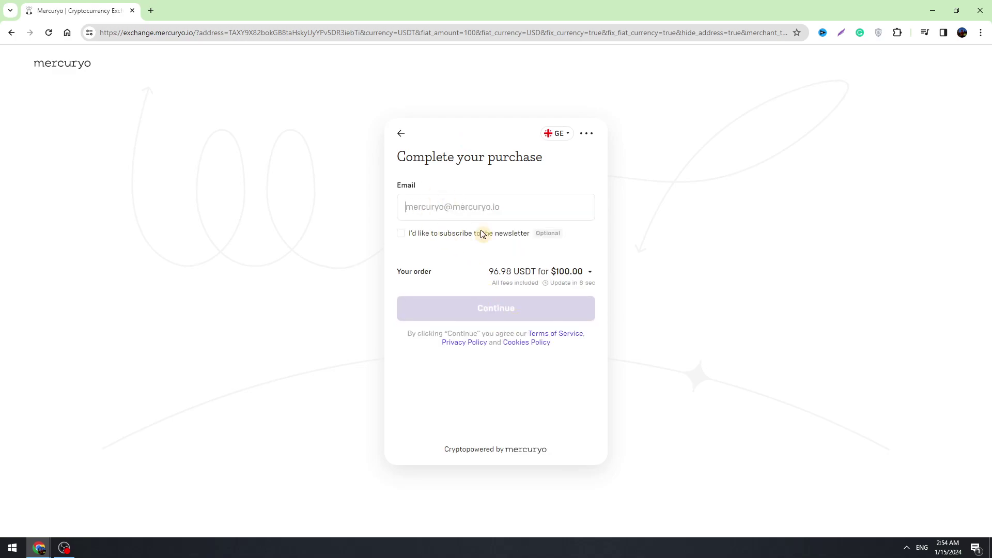
click(407, 183)
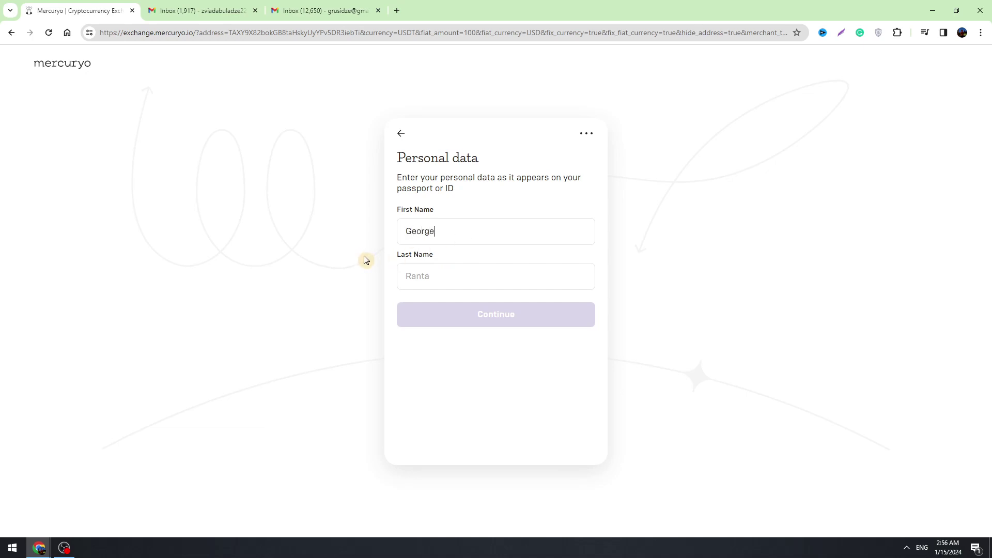
text(Basics)
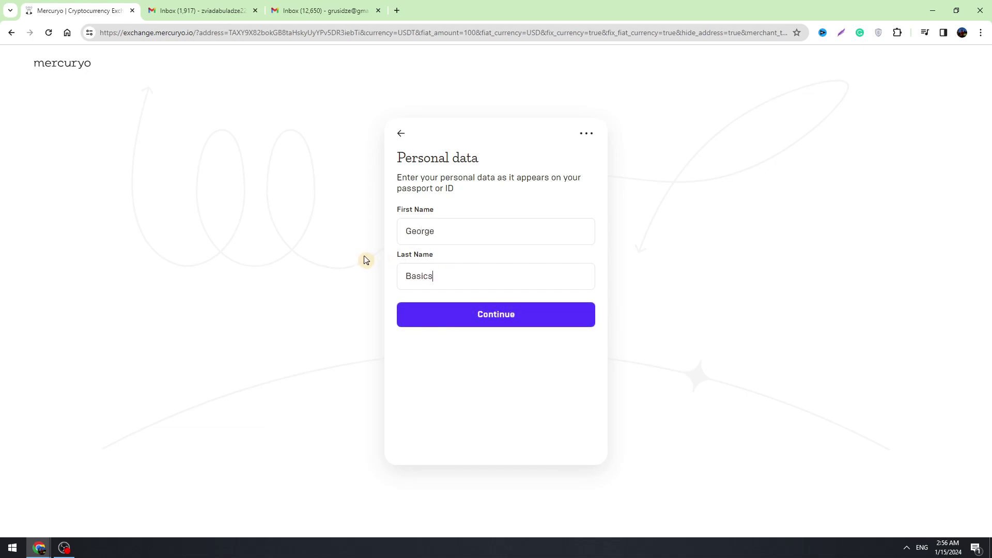
click(514, 316)
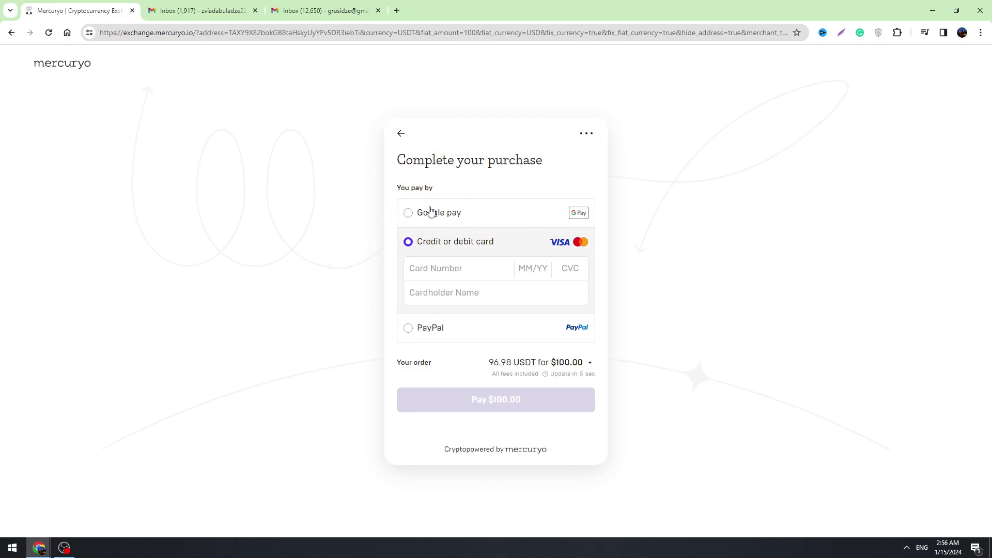
click(417, 243)
- Go back to the Bitget website via the address bar
click(164, 40)
text(b)
key(Return)
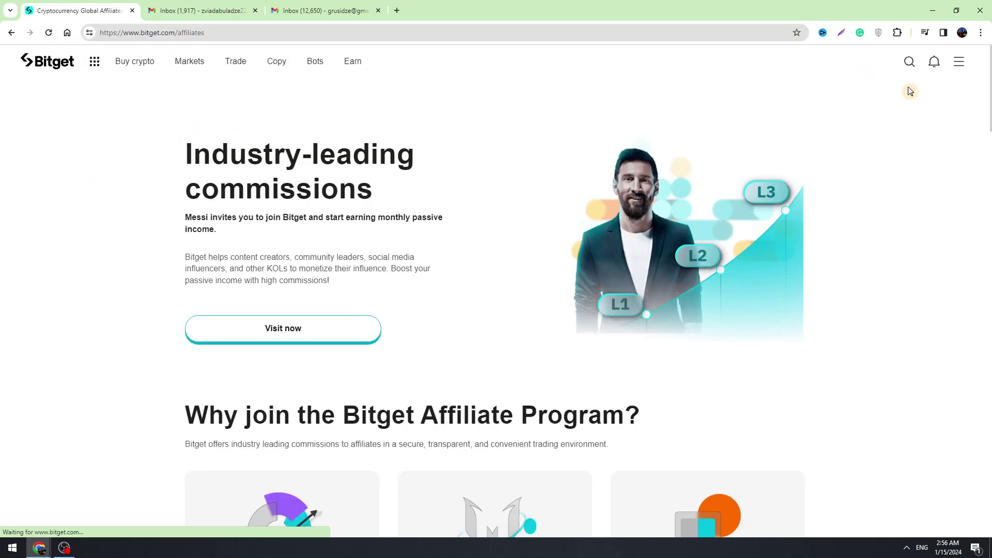
- Open the Spot account from the wallet menu to view the 93.56367831 USDT balance
mouse_move(905, 77)
mouse_move(882, 62)
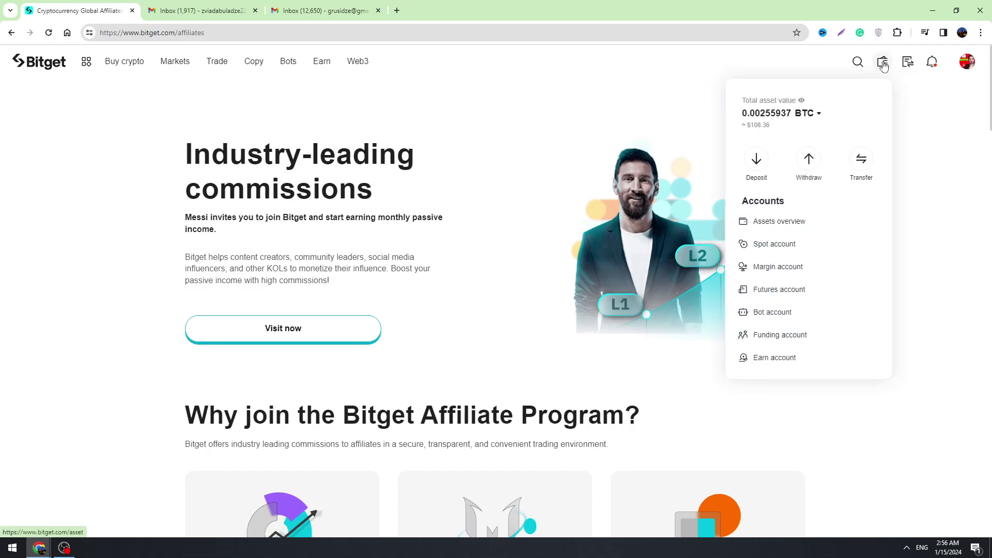
click(773, 244)
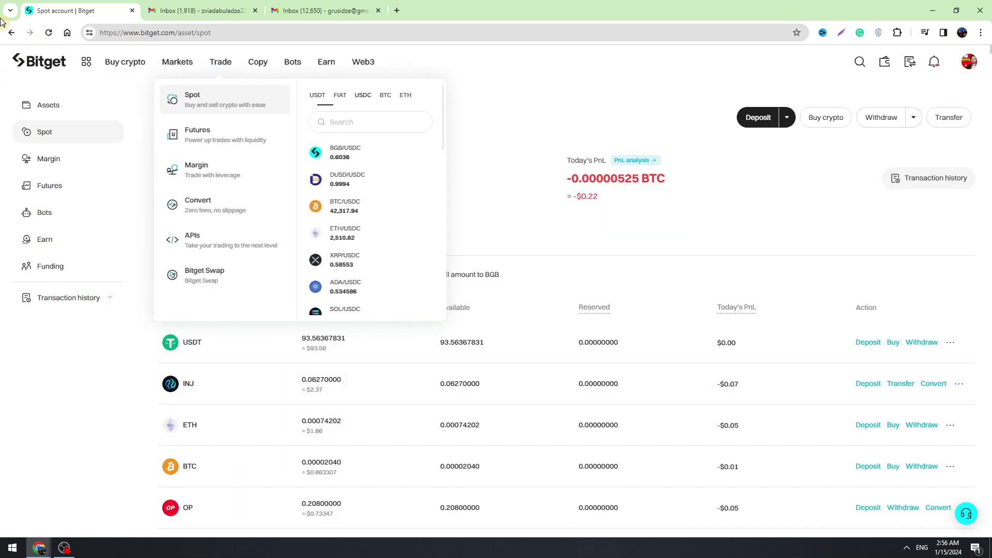
mouse_move(340, 98)
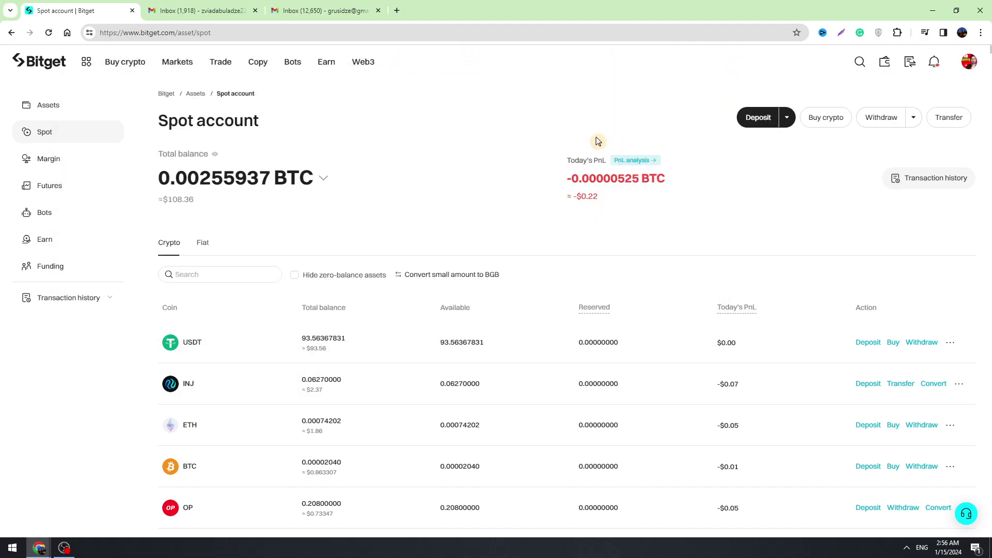
mouse_move(885, 65)
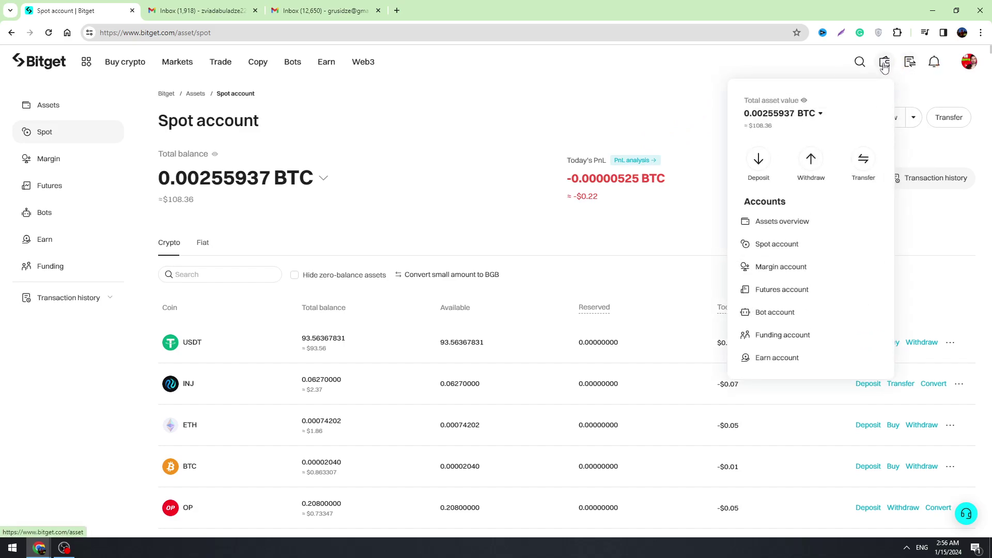
- Open the crypto Deposit page and select USDT on the TRX (TRC20) network
click(760, 160)
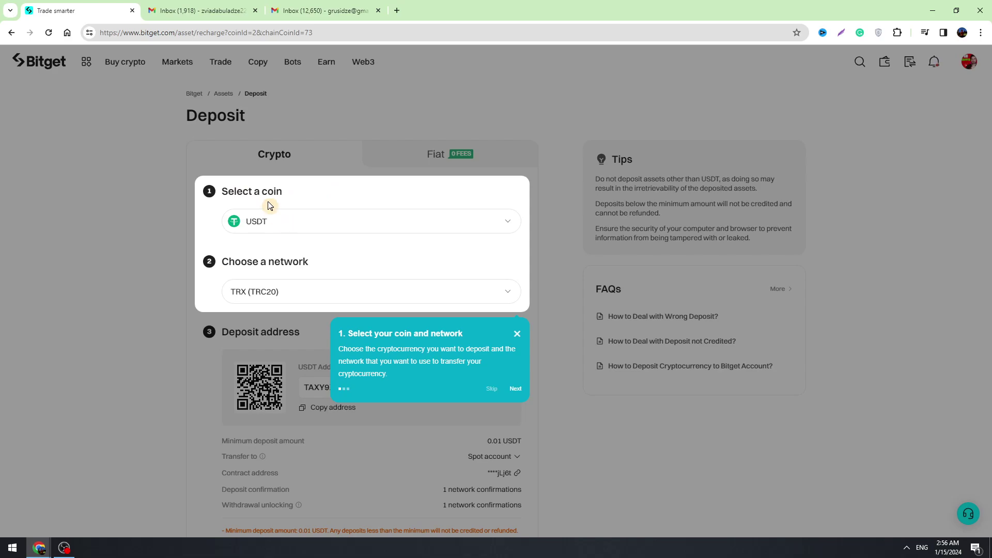
click(511, 222)
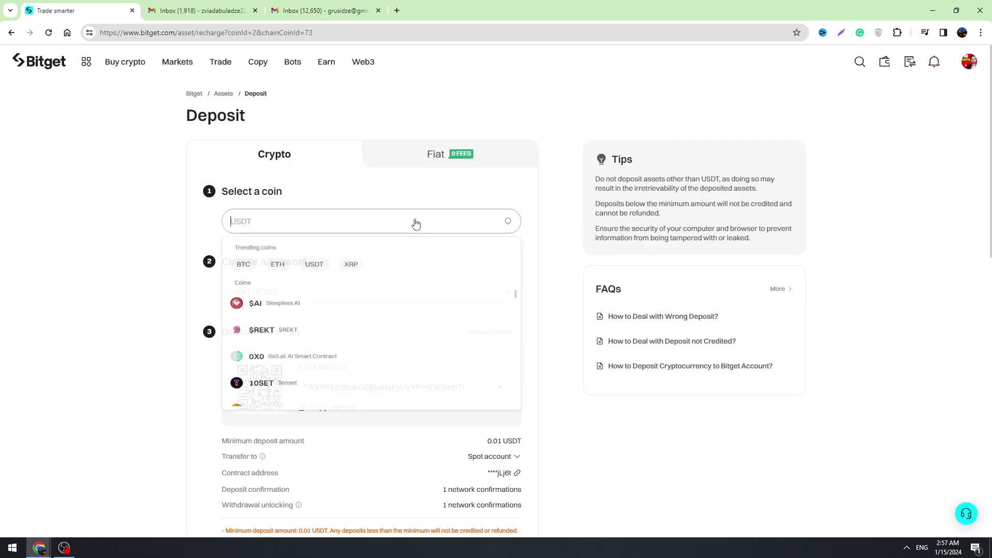
scroll(305, 351, down, 4)
scroll(322, 331, up, 7)
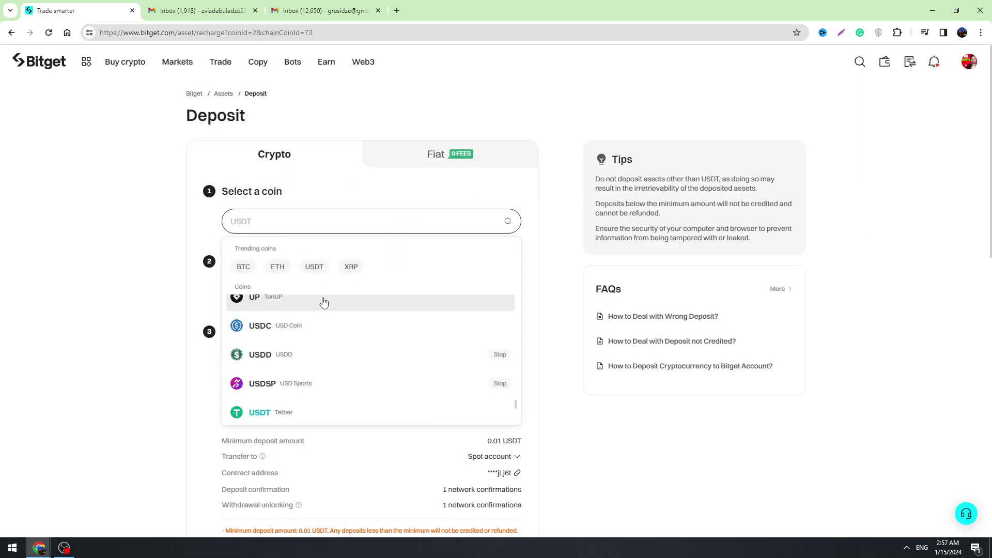
scroll(281, 362, down, 3)
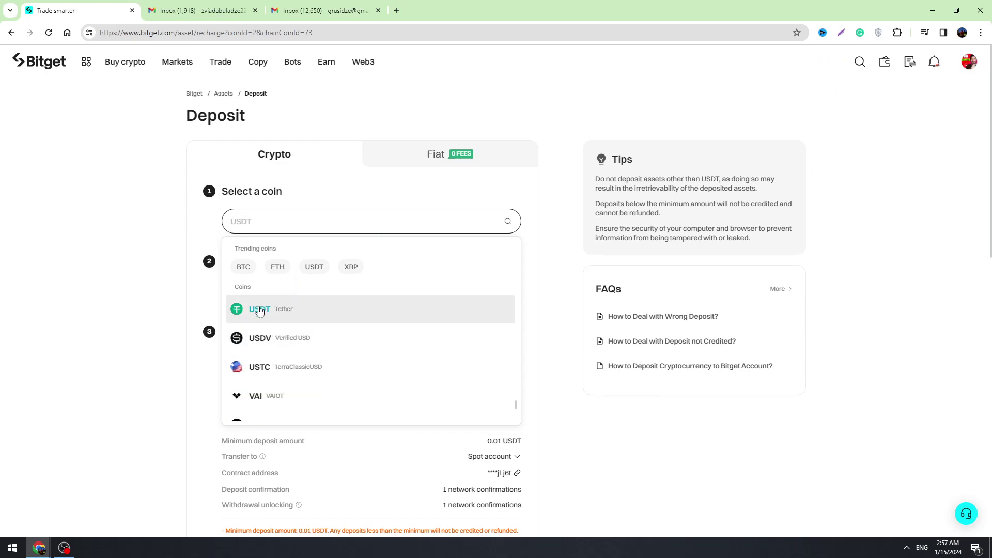
click(262, 308)
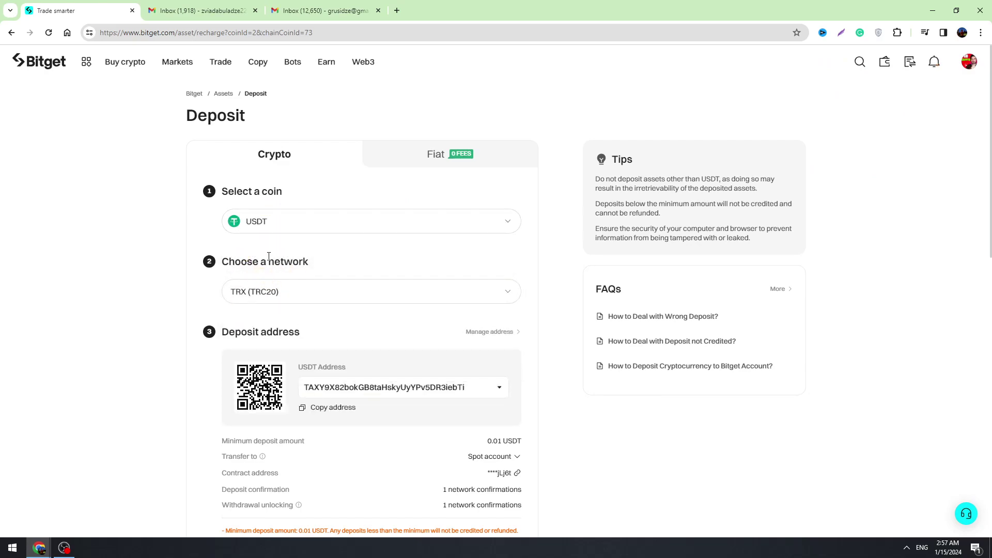
- Copy the USDT TRC20 deposit address and review the 0.01 USDT minimum deposit details
scroll(196, 318, down, 3)
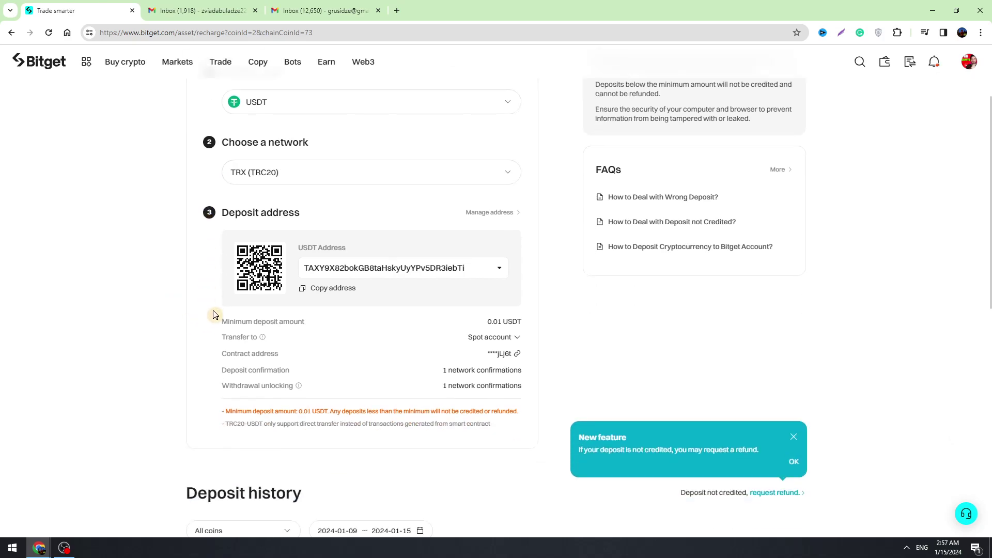
scroll(240, 197, up, 3)
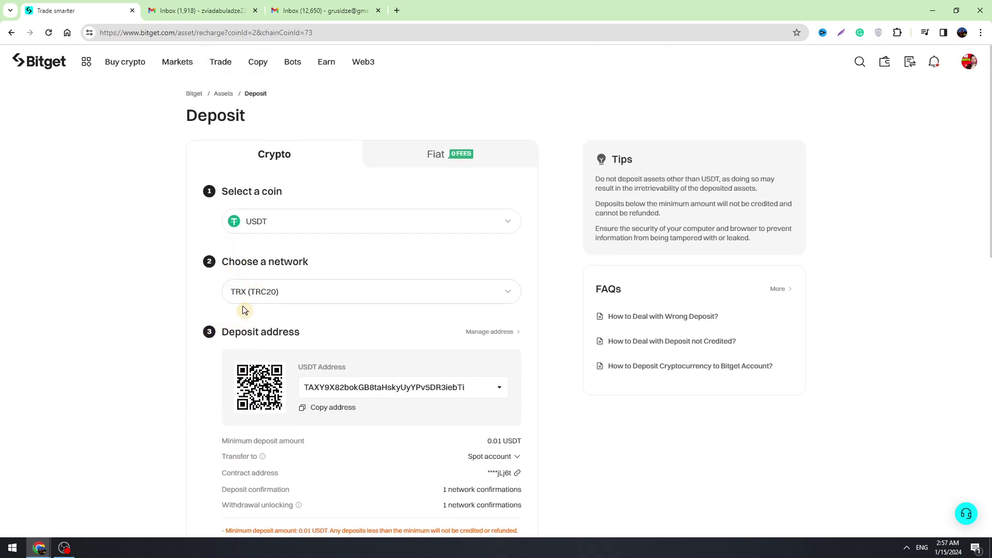
scroll(330, 305, down, 2)
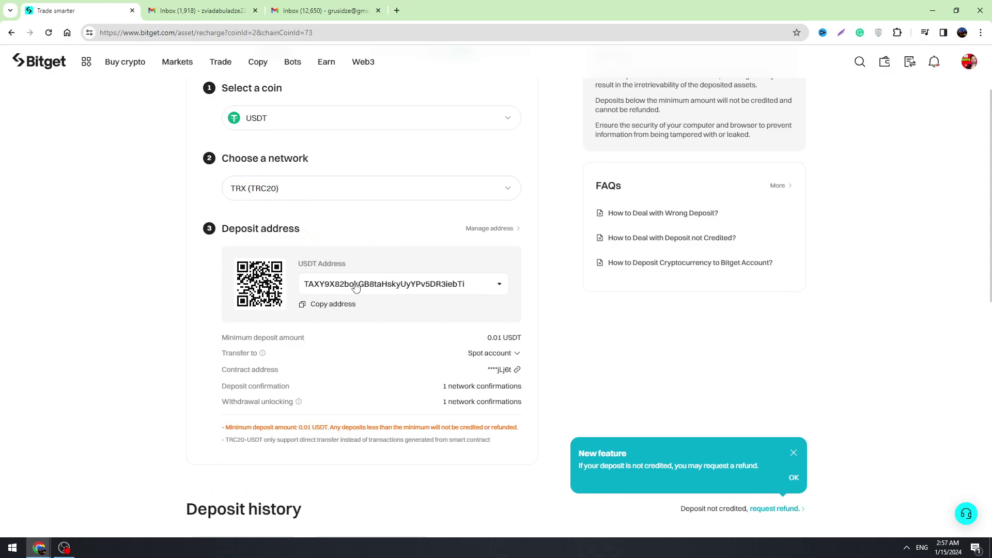
click(303, 309)
scroll(295, 274, down, 2)
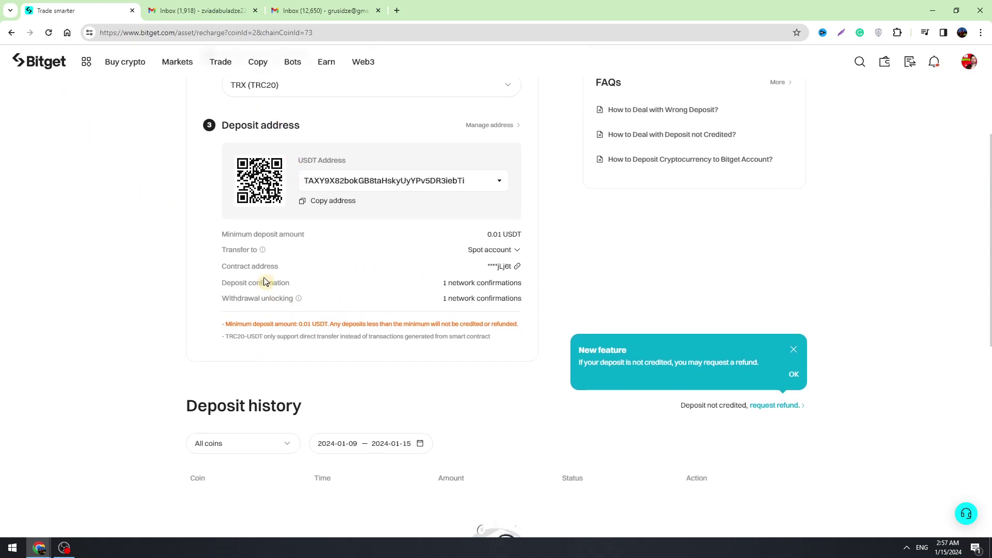
scroll(341, 269, up, 2)
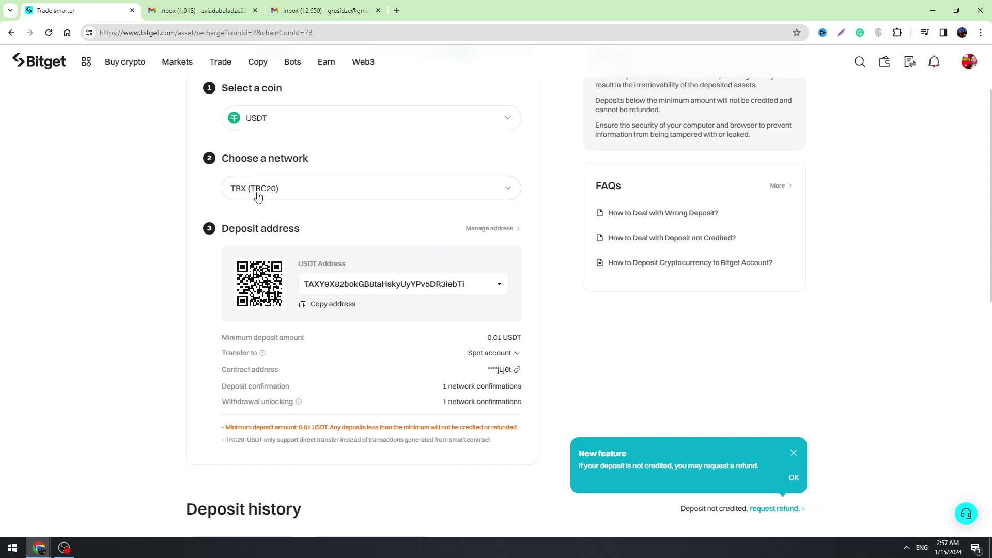
scroll(293, 252, down, 2)
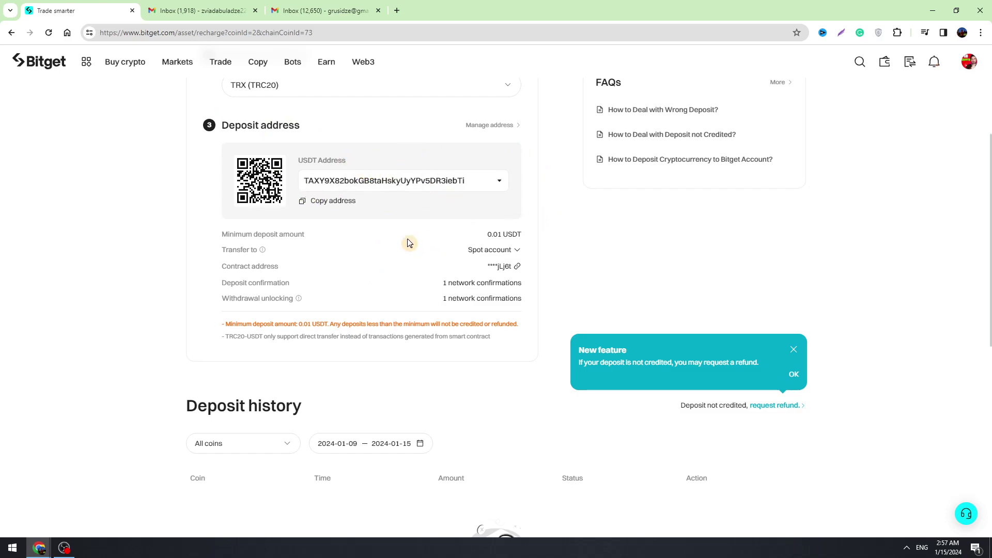
scroll(383, 287, up, 2)
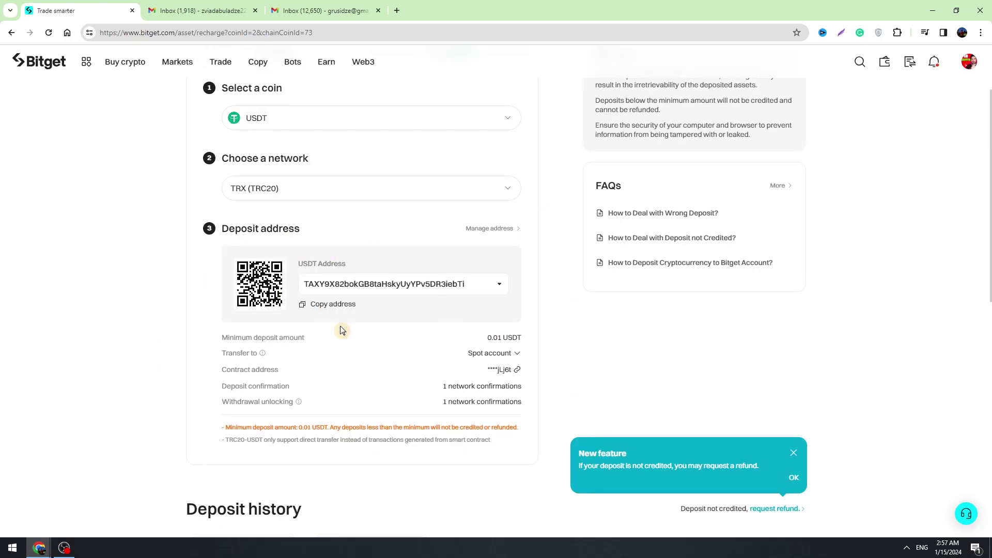
scroll(282, 305, up, 2)
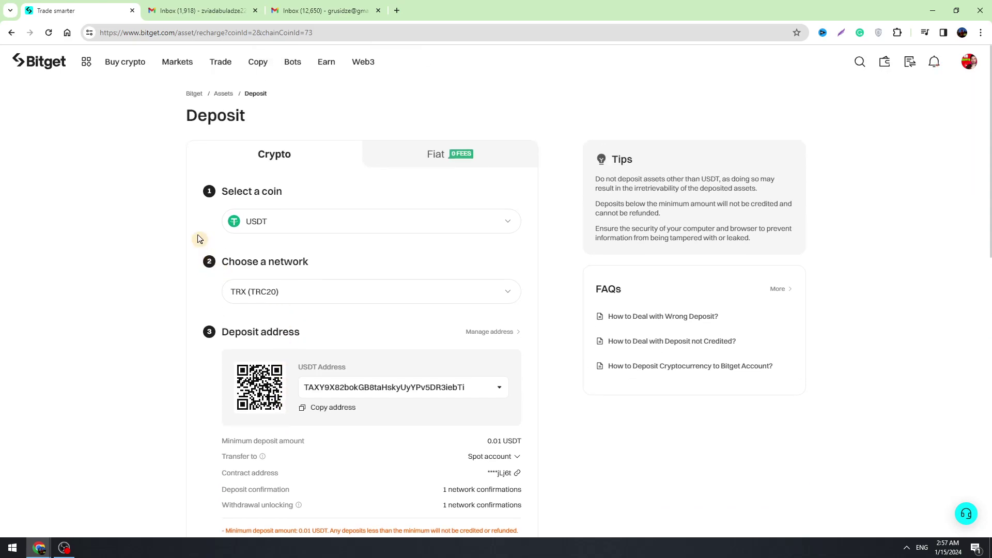